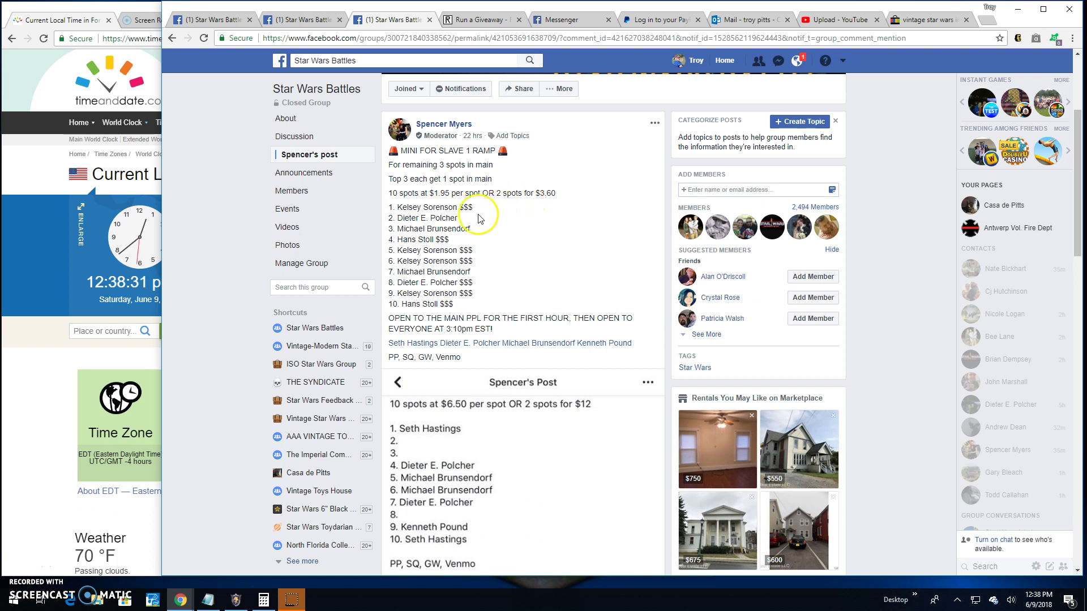
Select the ten numbered spot holders in the MINI FOR SLAVE 1 RAMP post, then view and close its photo
{"action": "left_click_drag", "start_coordinate": [389, 209], "coordinate": [457, 304]}
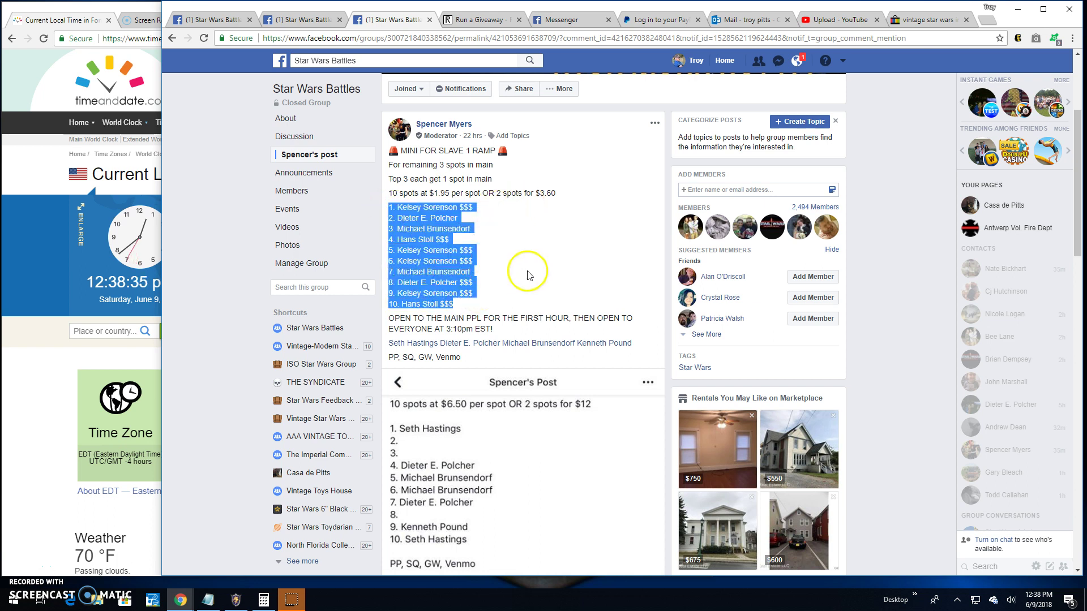
{"action": "scroll", "coordinate": [492, 347], "scroll_direction": "down", "scroll_amount": 2}
{"action": "scroll", "coordinate": [485, 369], "scroll_direction": "down", "scroll_amount": 3}
{"action": "left_click", "coordinate": [485, 373]}
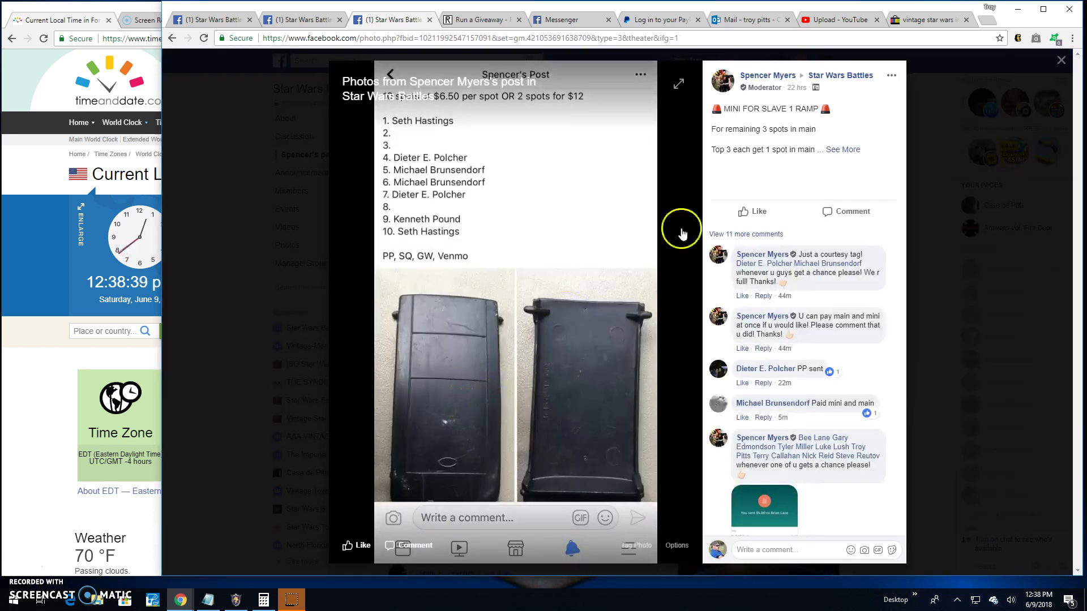
{"action": "left_click", "coordinate": [1061, 62]}
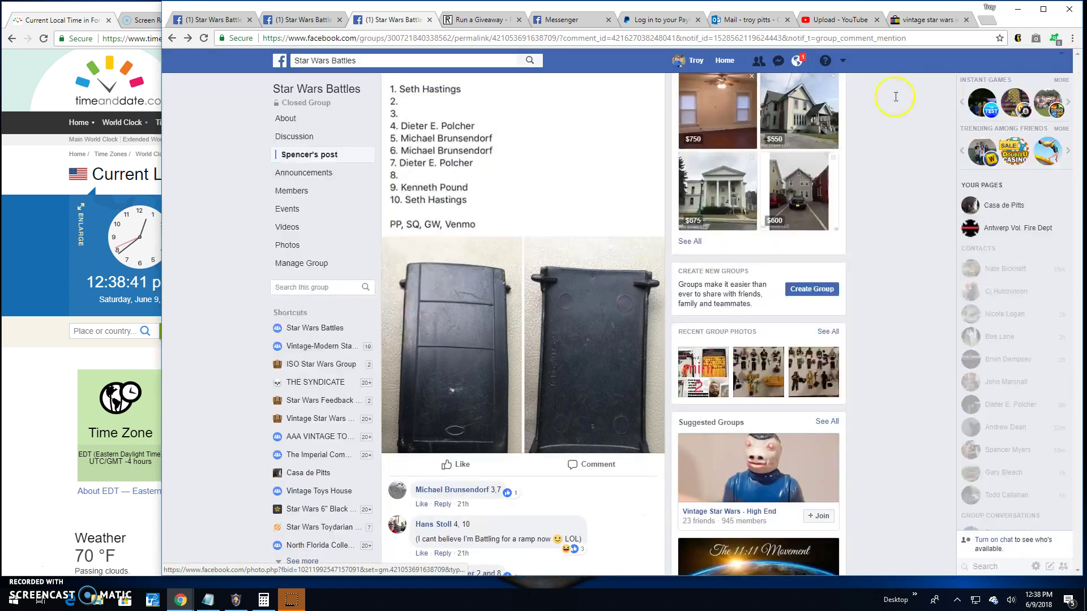
{"action": "scroll", "coordinate": [577, 220], "scroll_direction": "down", "scroll_amount": 3}
Comment 'Live! 1238 pm' on the Star Wars Battles group post
{"action": "left_click", "coordinate": [585, 246]}
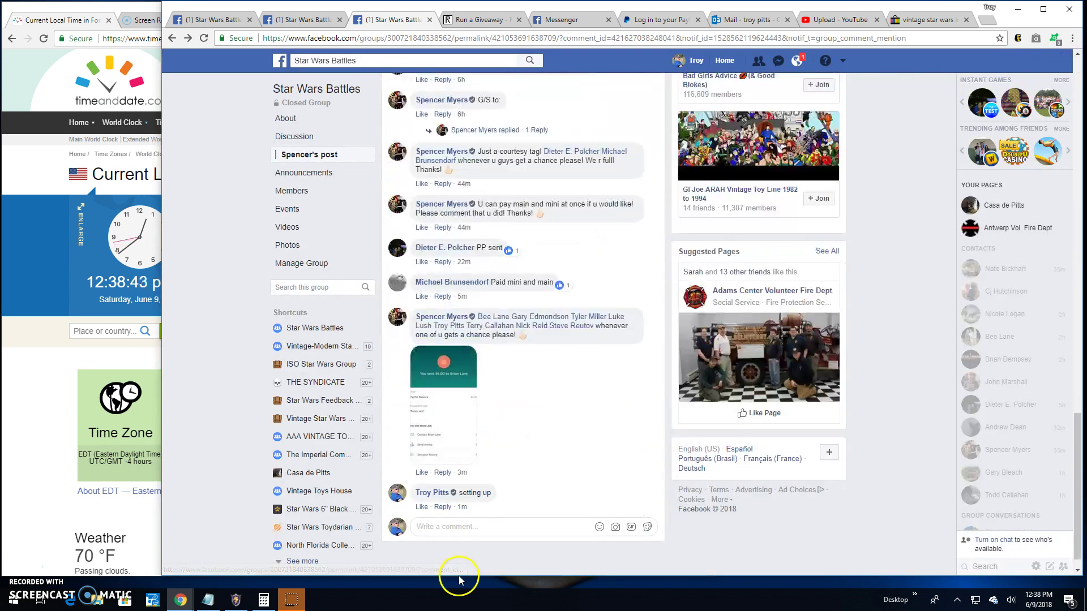
{"action": "left_click", "coordinate": [477, 529]}
{"action": "type", "text": "pm"}
{"action": "key", "text": "Return"}
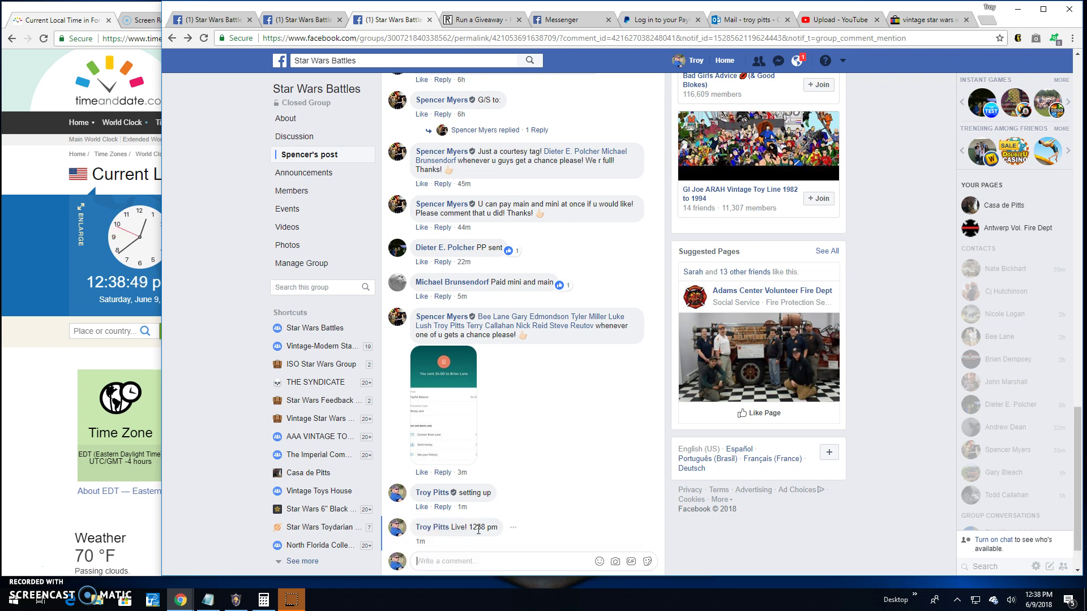
{"action": "scroll", "coordinate": [534, 475], "scroll_direction": "up", "scroll_amount": 5}
{"action": "scroll", "coordinate": [534, 476], "scroll_direction": "up", "scroll_amount": 5}
{"action": "scroll", "coordinate": [534, 476], "scroll_direction": "up", "scroll_amount": 3}
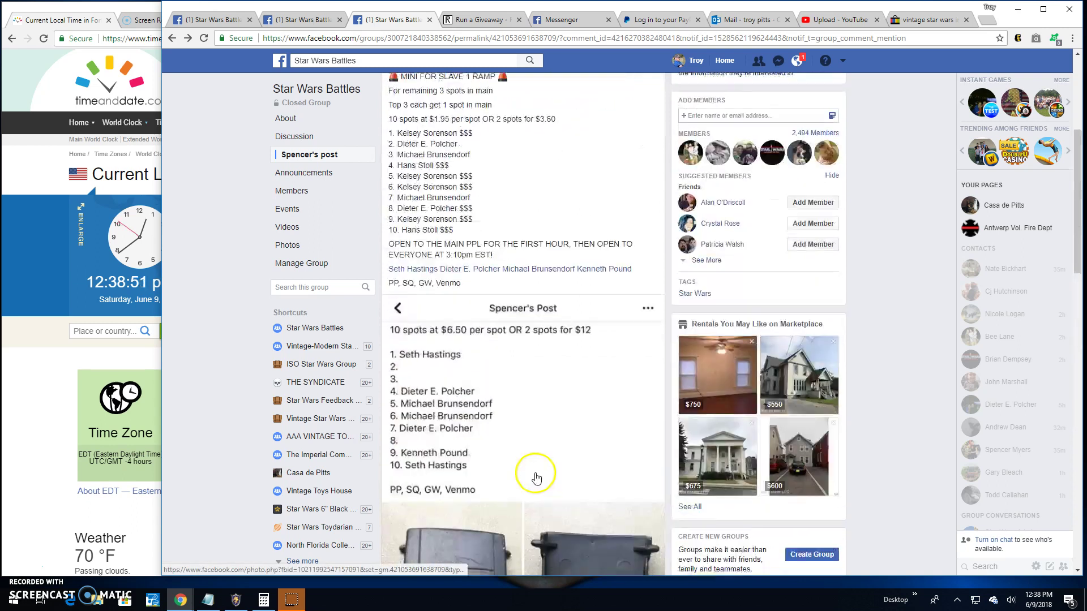
{"action": "scroll", "coordinate": [535, 475], "scroll_direction": "up", "scroll_amount": 1}
{"action": "scroll", "coordinate": [522, 244], "scroll_direction": "down", "scroll_amount": 2}
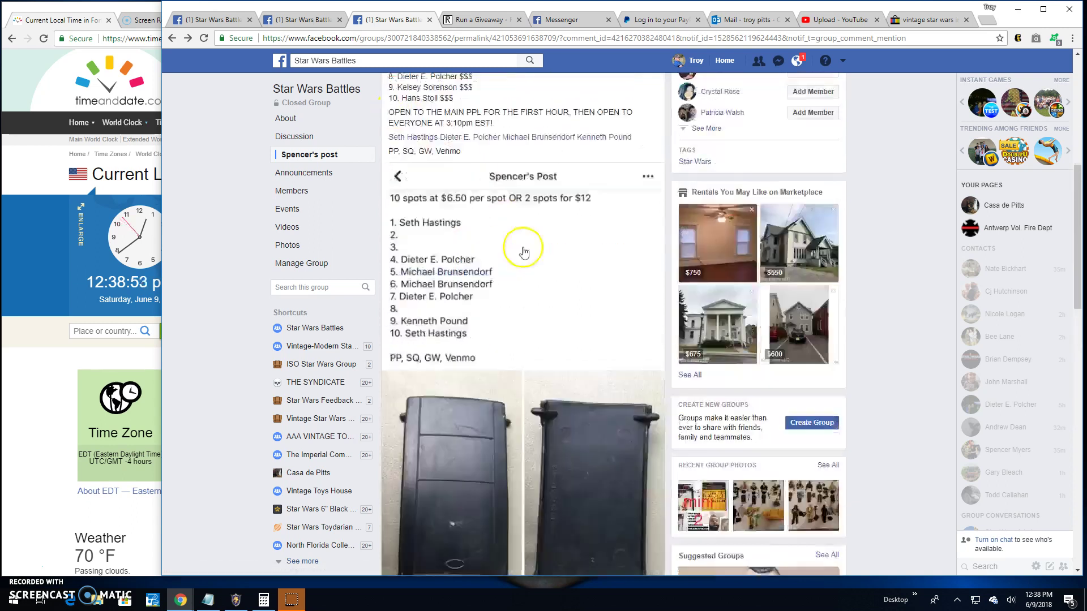
{"action": "scroll", "coordinate": [533, 284], "scroll_direction": "down", "scroll_amount": 5}
{"action": "scroll", "coordinate": [533, 284], "scroll_direction": "down", "scroll_amount": 2}
Paste the ten spot holders into the RANDOM.ORG giveaway's Entries box
{"action": "left_click", "coordinate": [459, 20]}
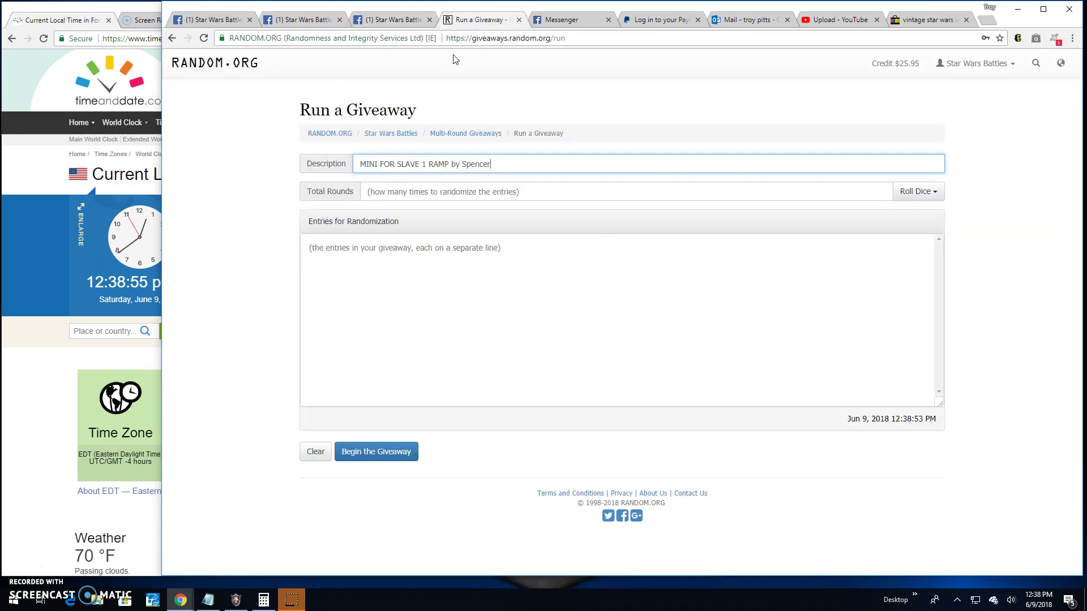
{"action": "left_click", "coordinate": [458, 267]}
{"action": "key", "text": "ctrl+v"}
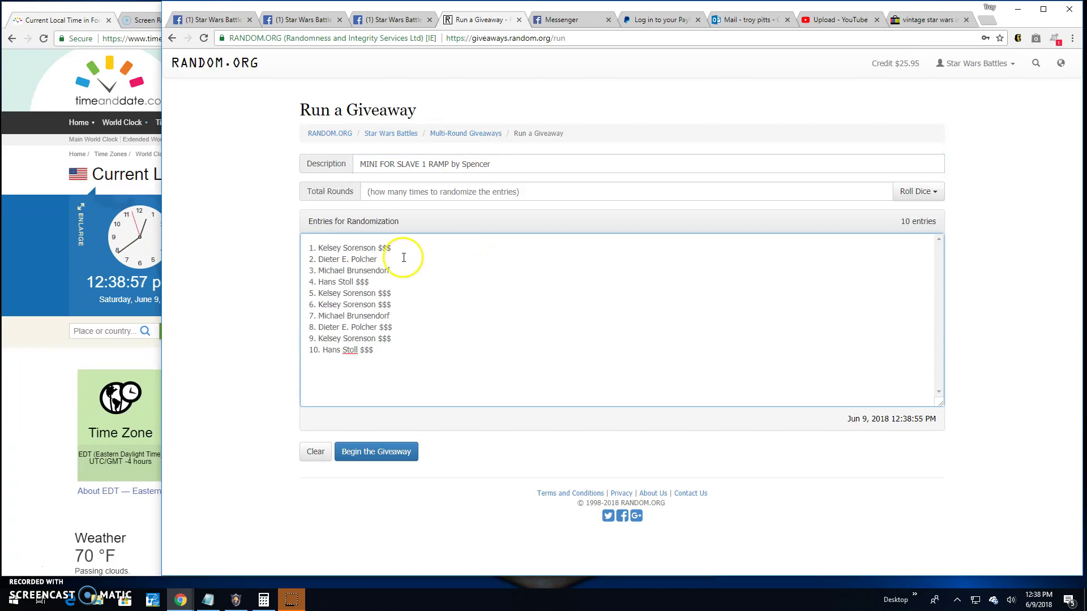
Roll 2d6 for Total Rounds, accept the result, and roll 2d6 again
{"action": "left_click", "coordinate": [908, 182]}
{"action": "left_click", "coordinate": [899, 212]}
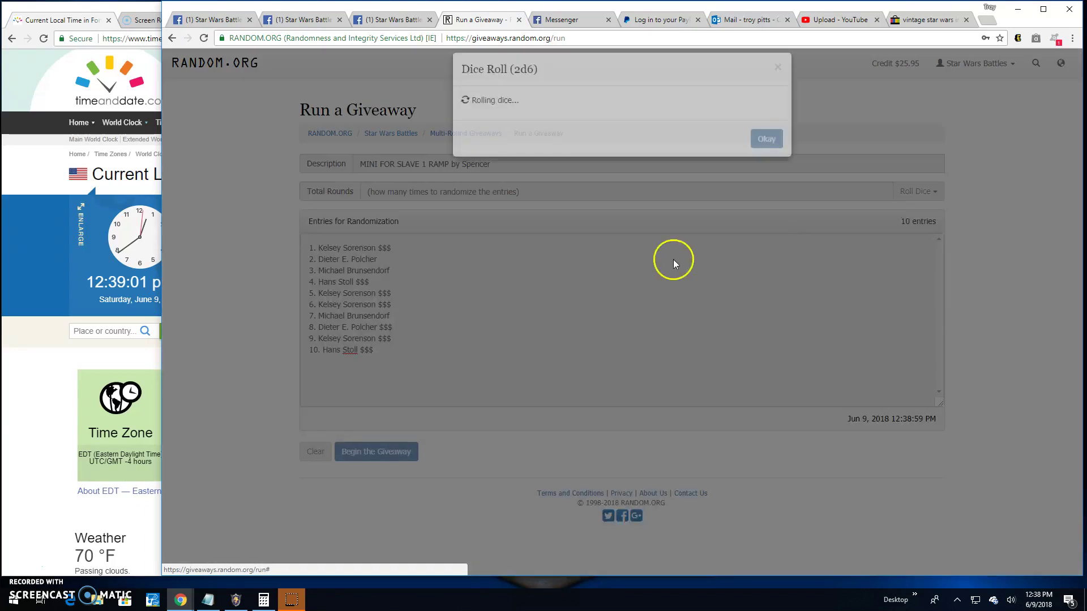
{"action": "left_click", "coordinate": [764, 201]}
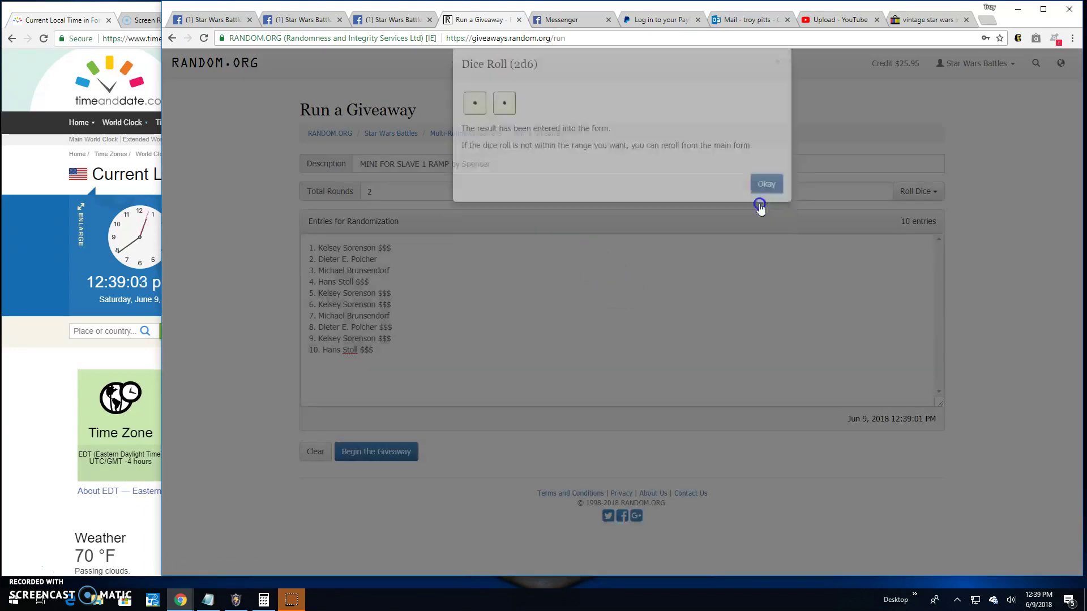
{"action": "left_click", "coordinate": [916, 197]}
{"action": "left_click", "coordinate": [883, 211]}
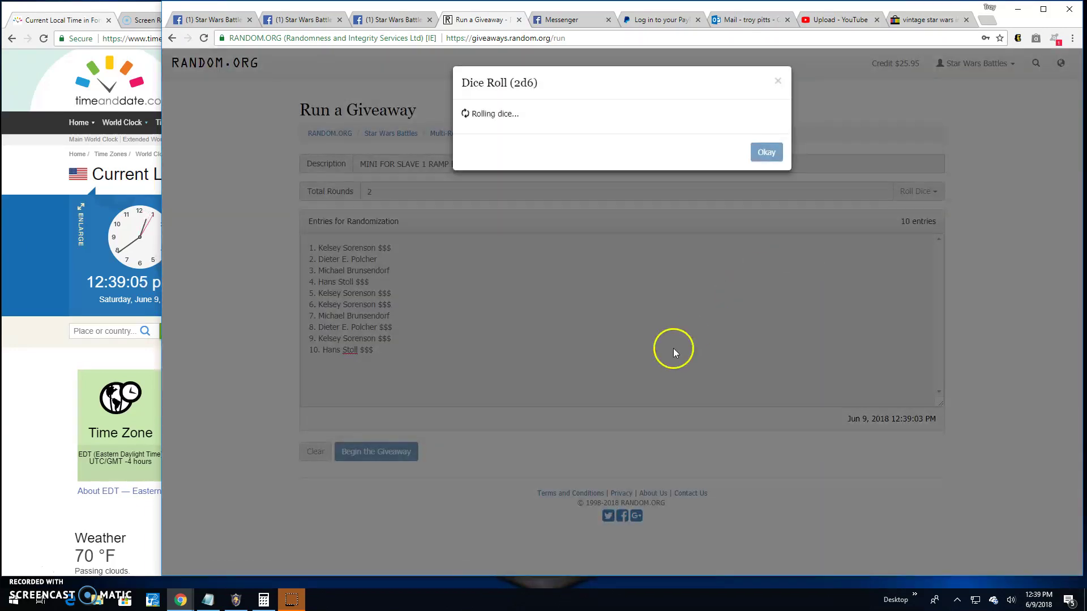
Accept 11 total rounds and start the giveaway with the ten entries
{"action": "left_click", "coordinate": [763, 204]}
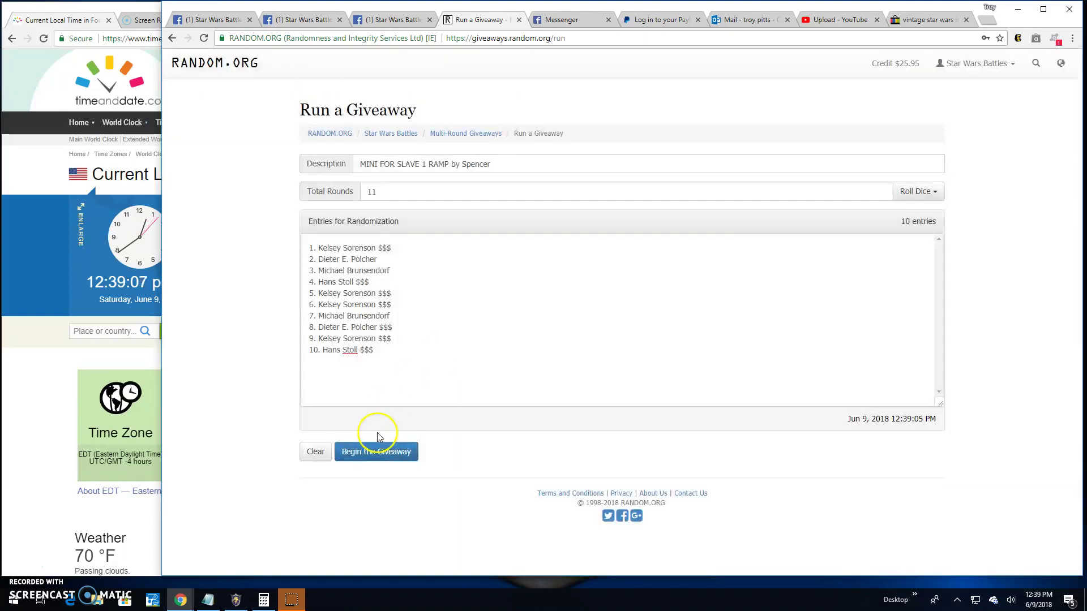
{"action": "left_click", "coordinate": [385, 452]}
{"action": "left_click", "coordinate": [722, 204]}
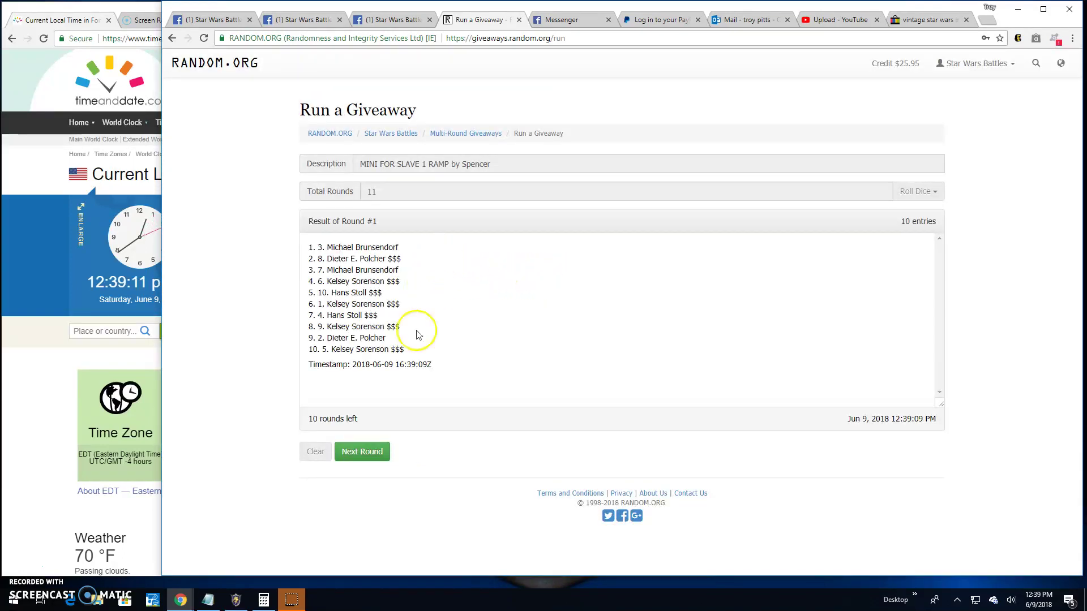
Draw rounds 2 through 10, leaving only the final round, then return to the Facebook post
{"action": "left_click", "coordinate": [380, 451]}
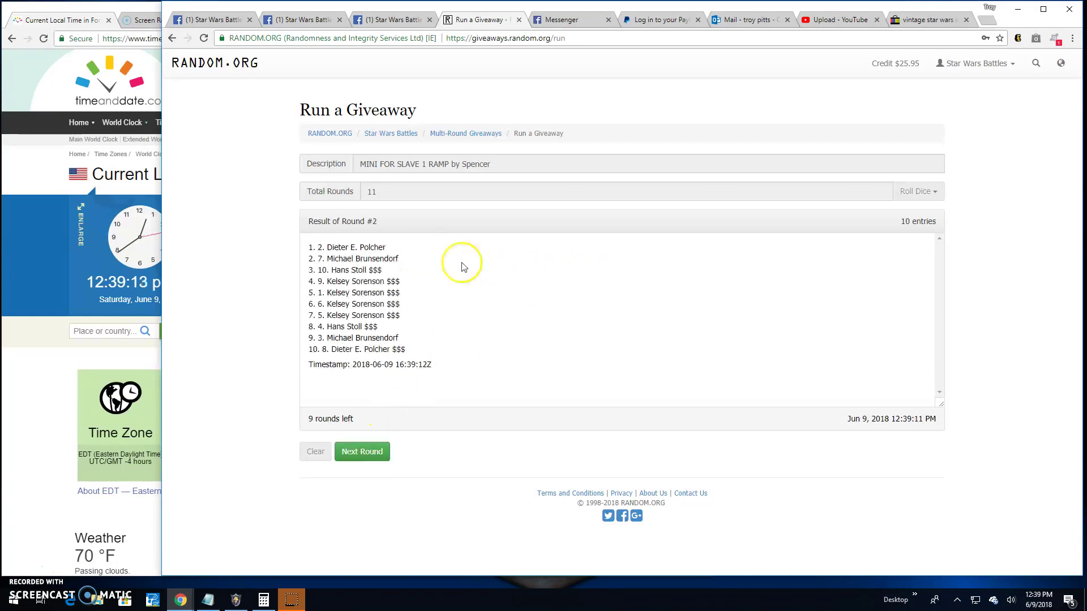
{"action": "left_click", "coordinate": [376, 451]}
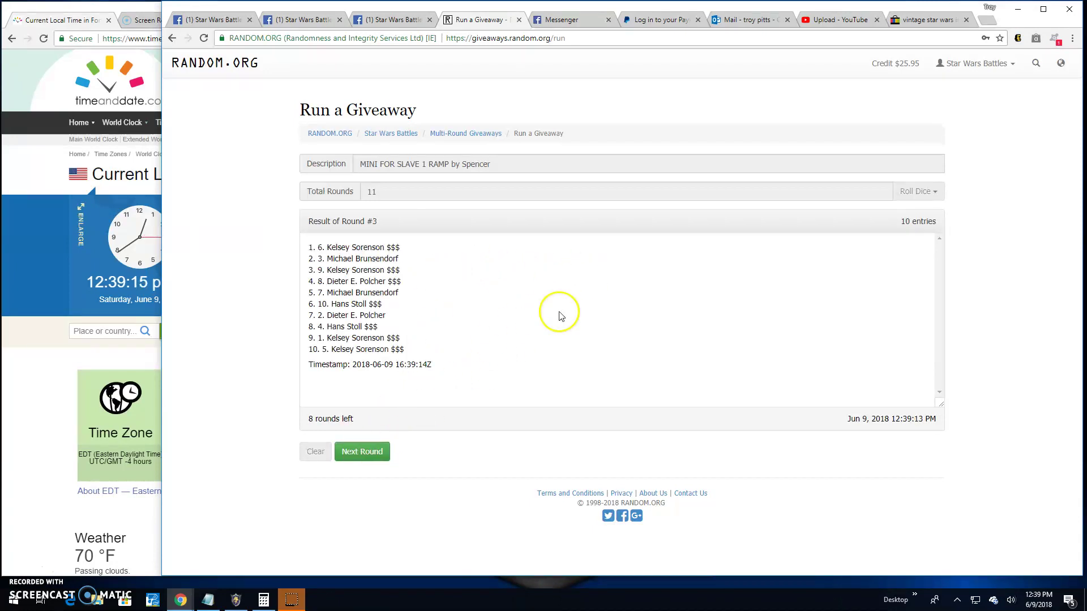
{"action": "left_click", "coordinate": [366, 450]}
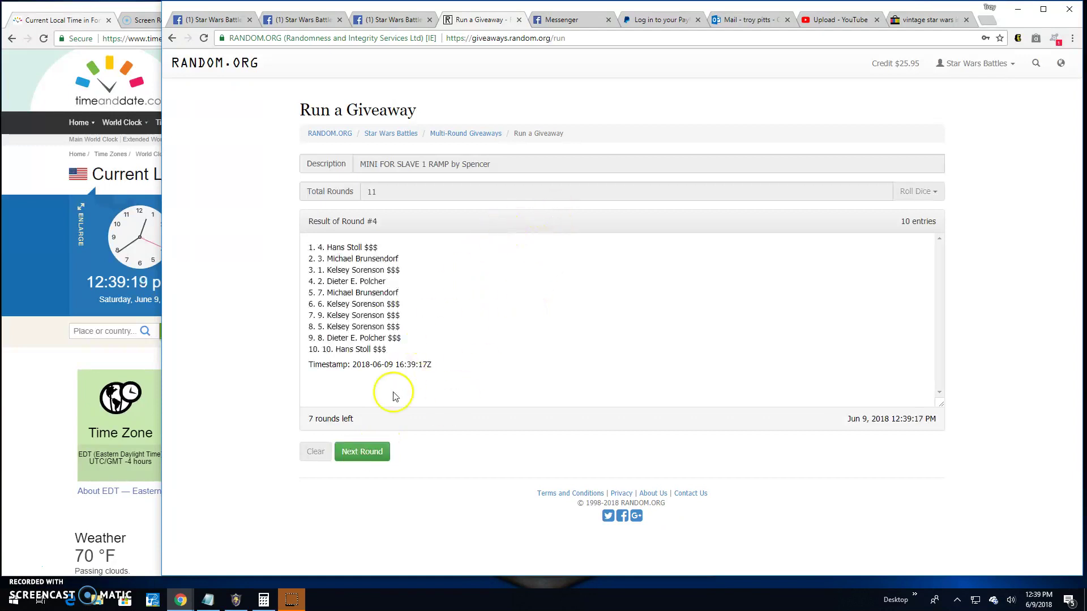
{"action": "left_click", "coordinate": [365, 451]}
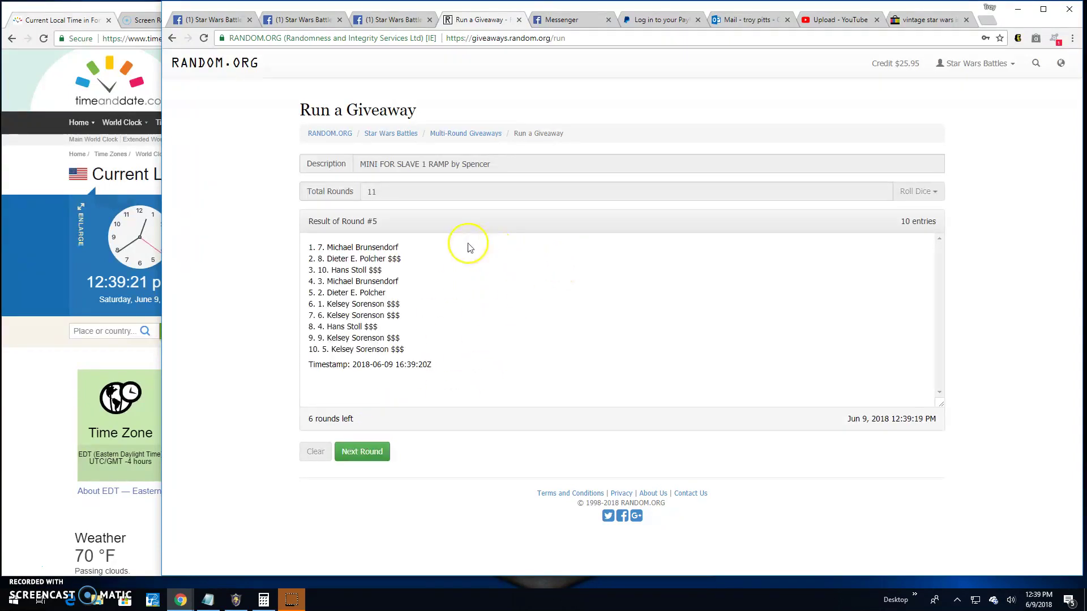
{"action": "left_click", "coordinate": [363, 451]}
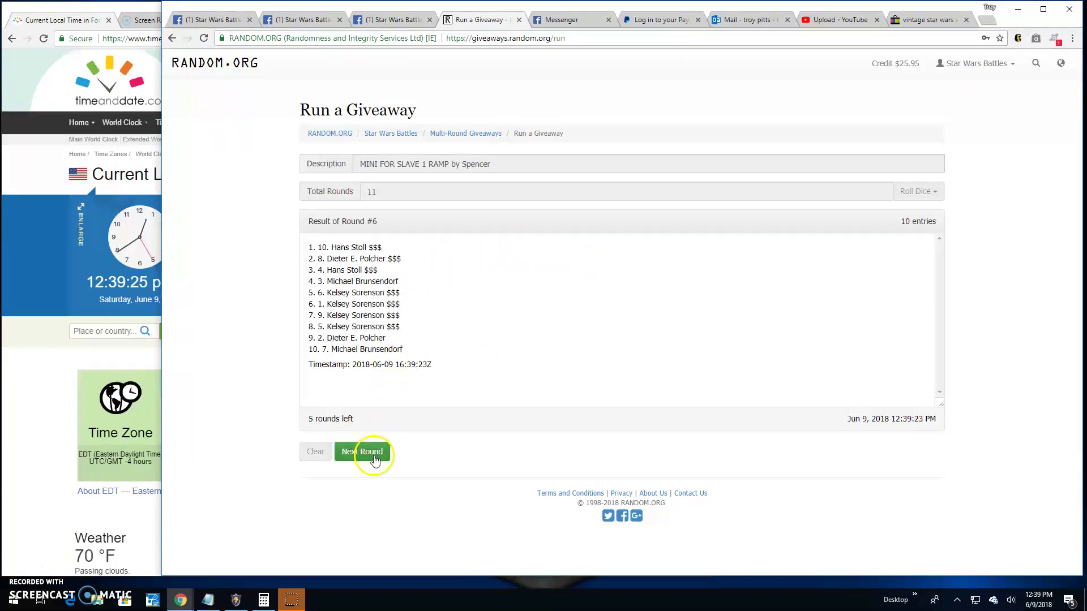
{"action": "left_click", "coordinate": [382, 451]}
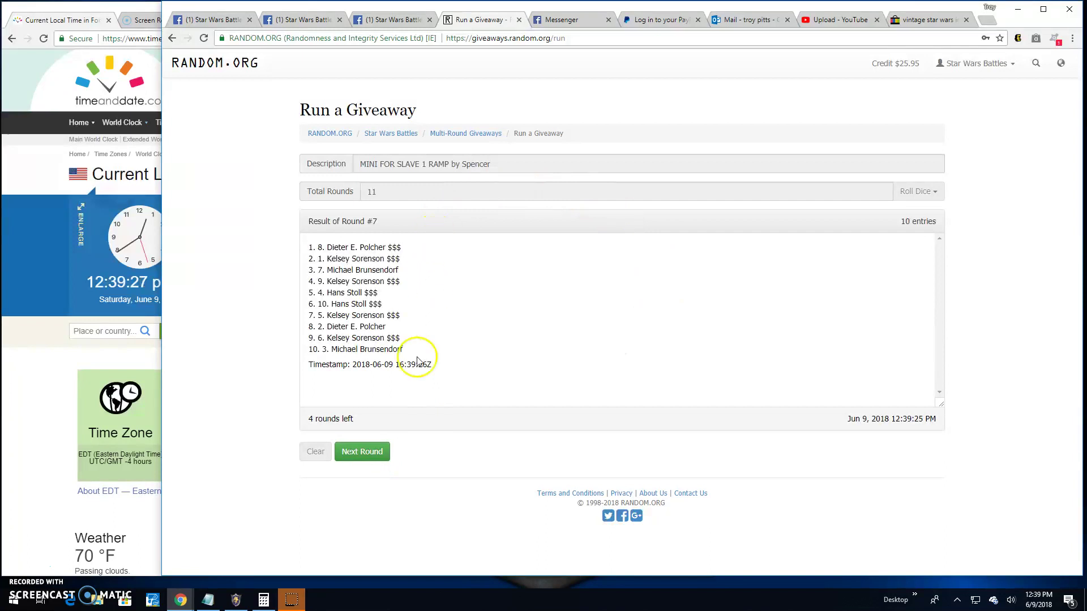
{"action": "left_click", "coordinate": [380, 450]}
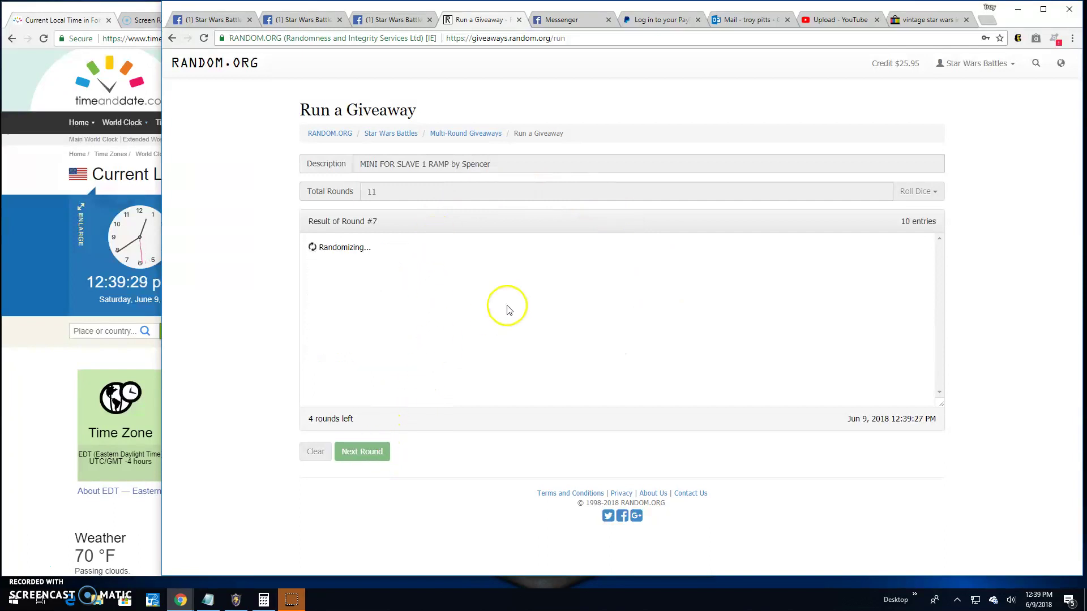
{"action": "left_click", "coordinate": [387, 449]}
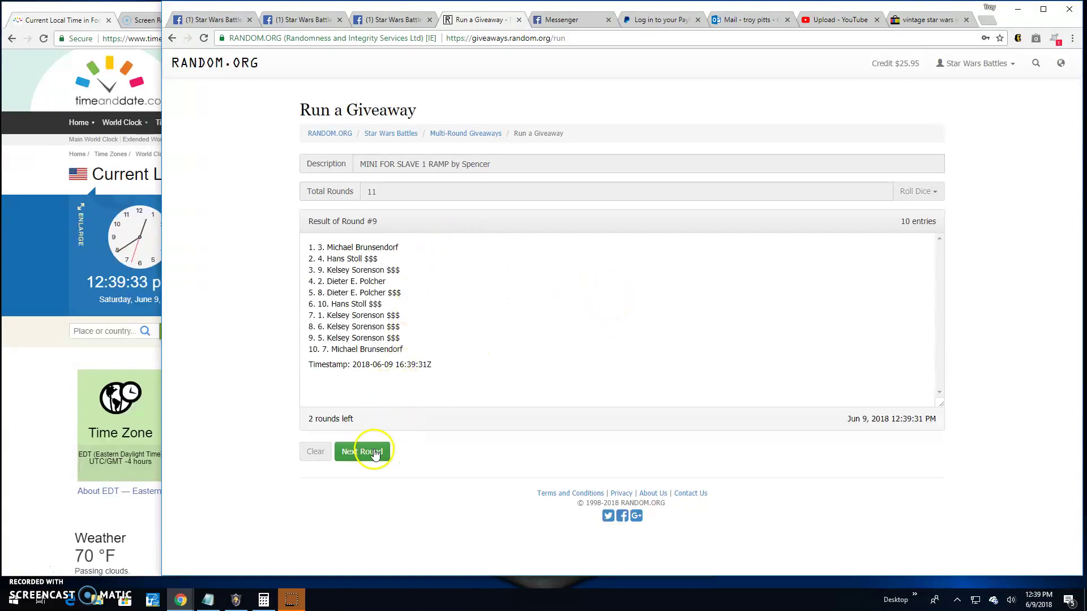
{"action": "left_click", "coordinate": [372, 451]}
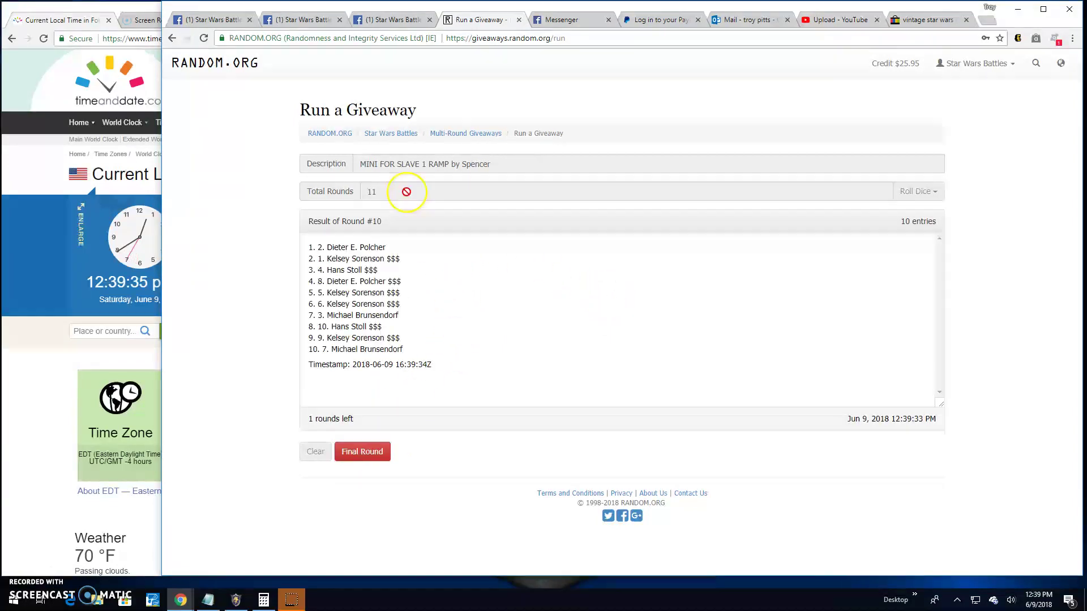
{"action": "left_click", "coordinate": [391, 21]}
{"action": "left_click", "coordinate": [458, 521]}
{"action": "type", "text": "Final rou"}
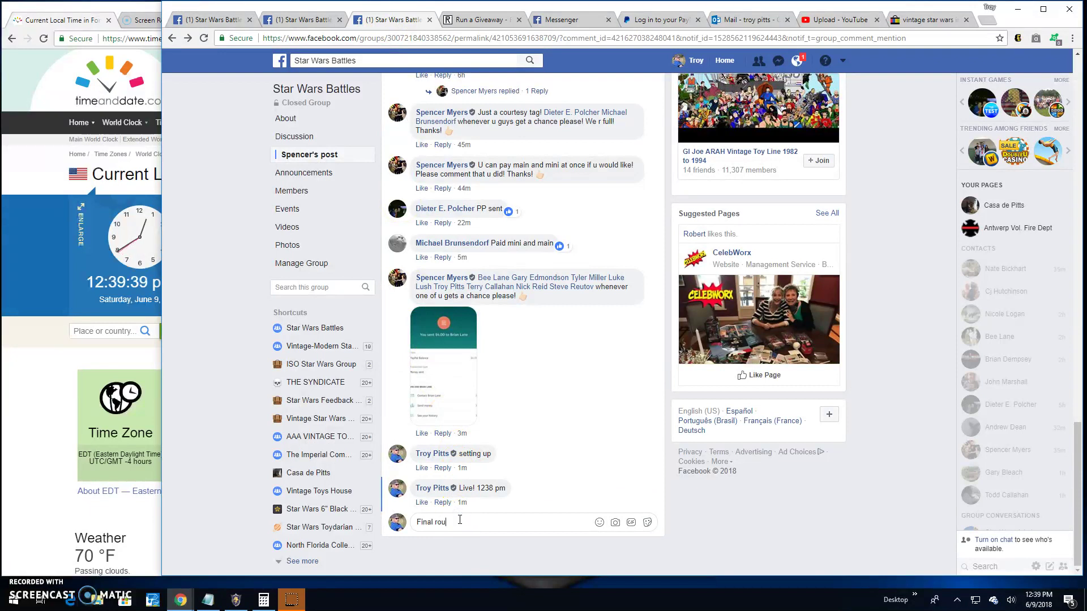
{"action": "type", "text": "nd"}
{"action": "type", "text": "! good luck top 3"}
Post 'Final round! good luck top 3!' and draw the giveaway's Round #11
{"action": "key", "text": "Return"}
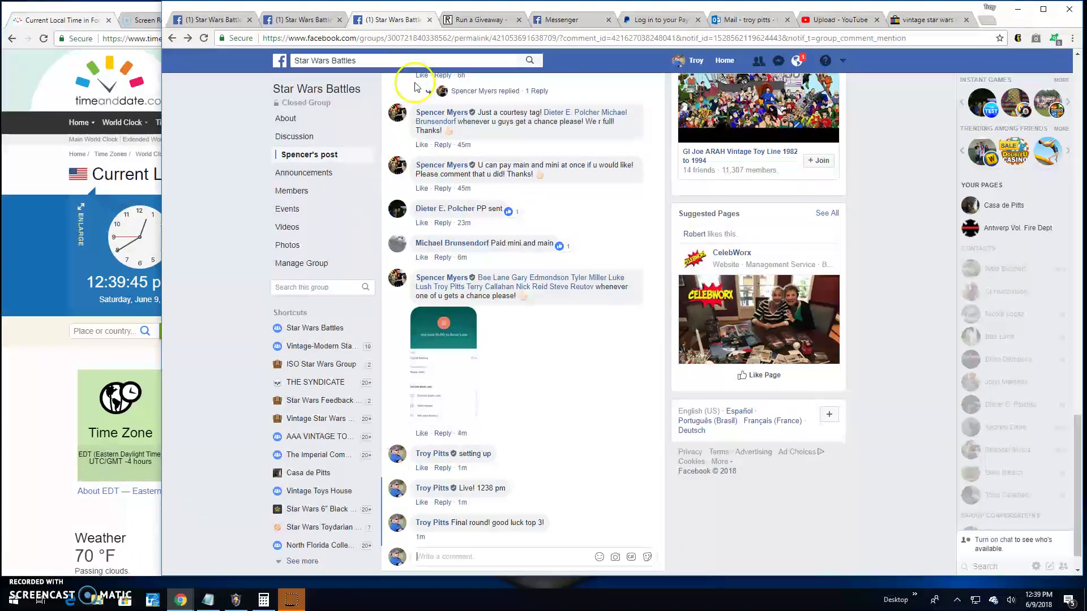
{"action": "left_click", "coordinate": [463, 19]}
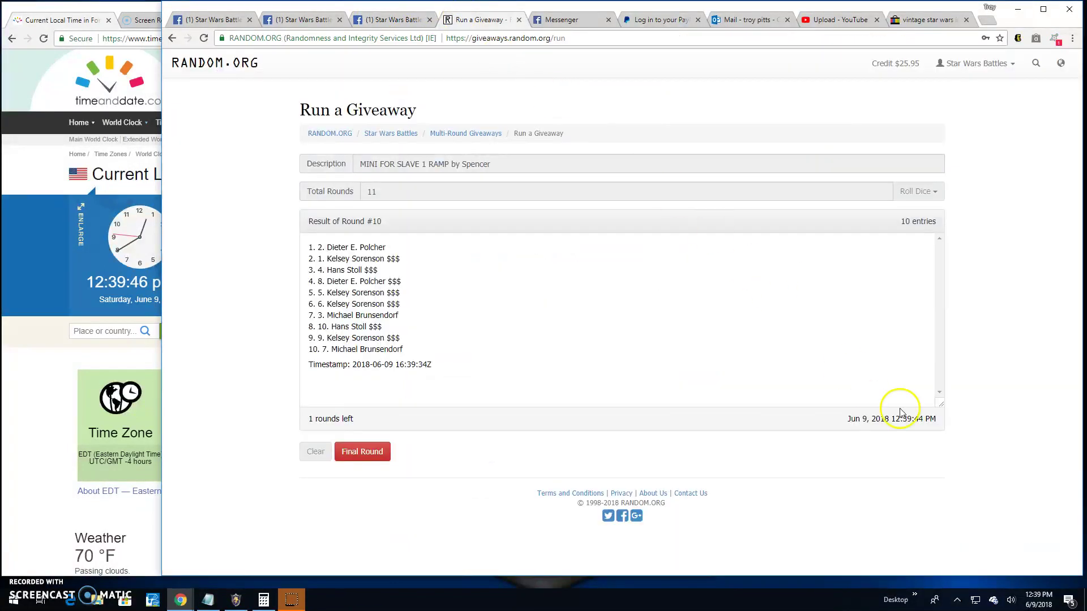
{"action": "left_click", "coordinate": [363, 455]}
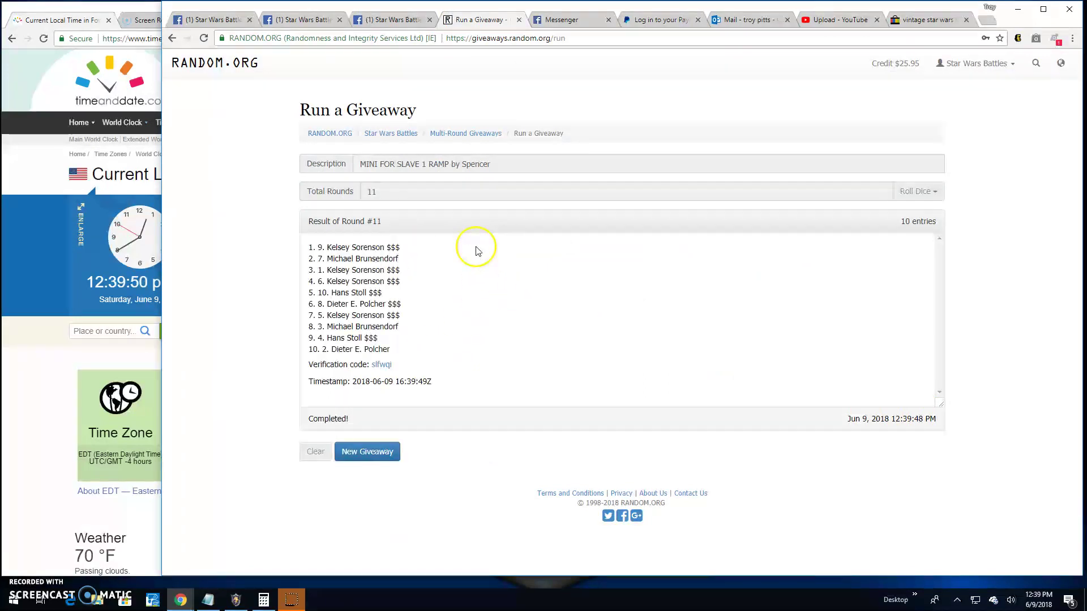
Open the slfwqi verification page, then comment 'Done! 1240 pm' on the Facebook post
{"action": "left_click", "coordinate": [384, 364]}
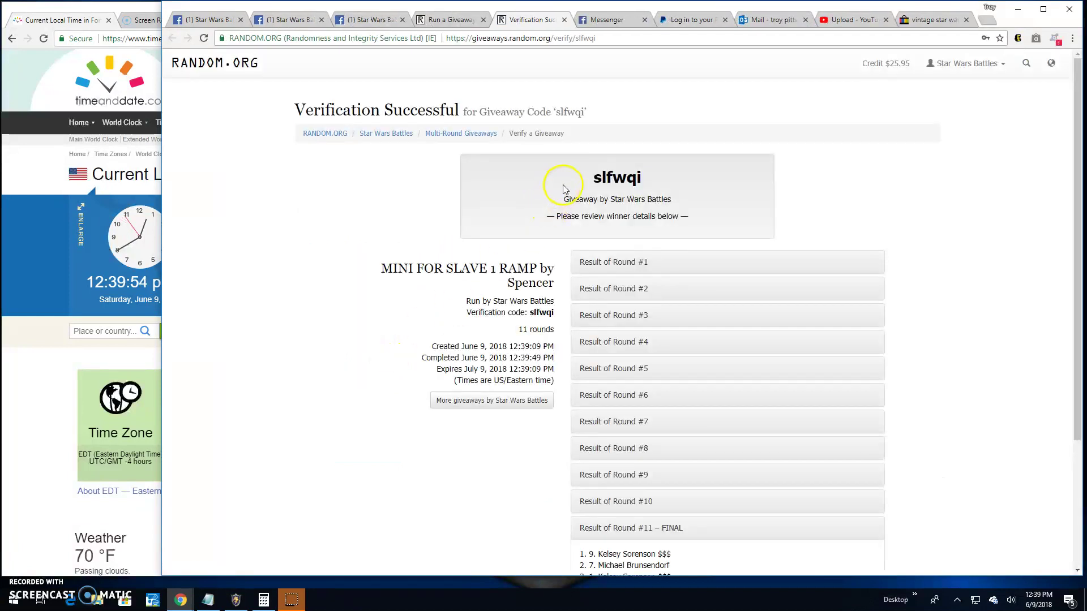
{"action": "scroll", "coordinate": [578, 229], "scroll_direction": "down", "scroll_amount": 3}
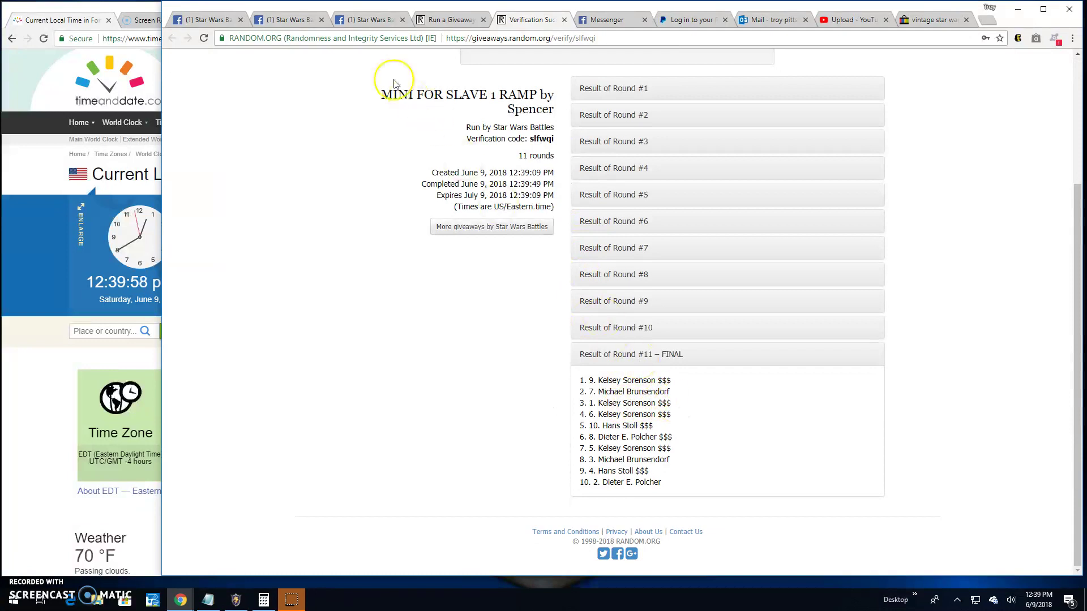
{"action": "left_click", "coordinate": [376, 19]}
{"action": "type", "text": "Done! 1240 pm"}
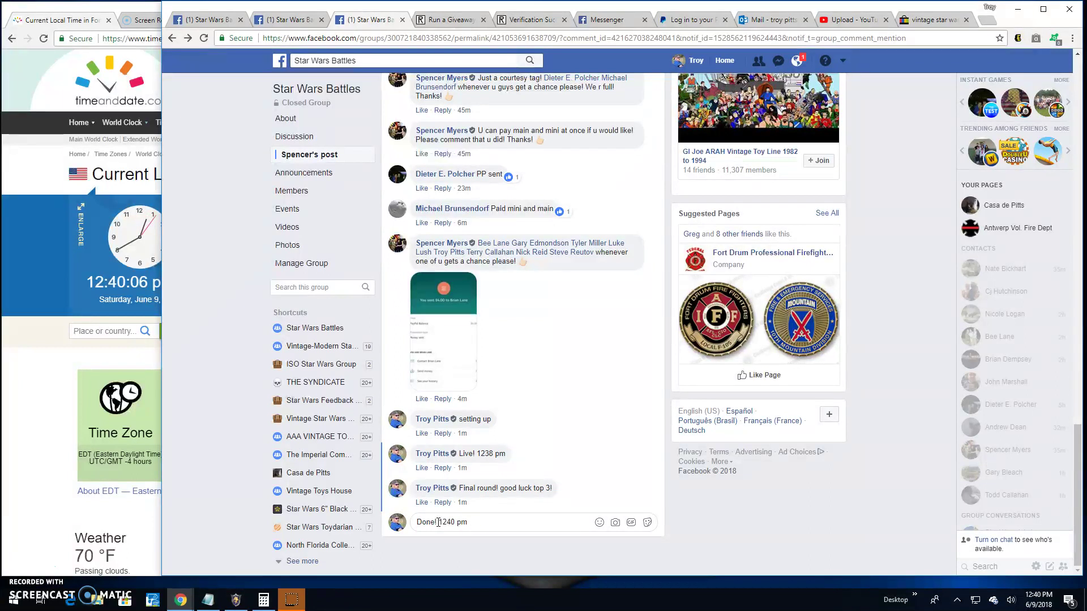
{"action": "key", "text": "Return"}
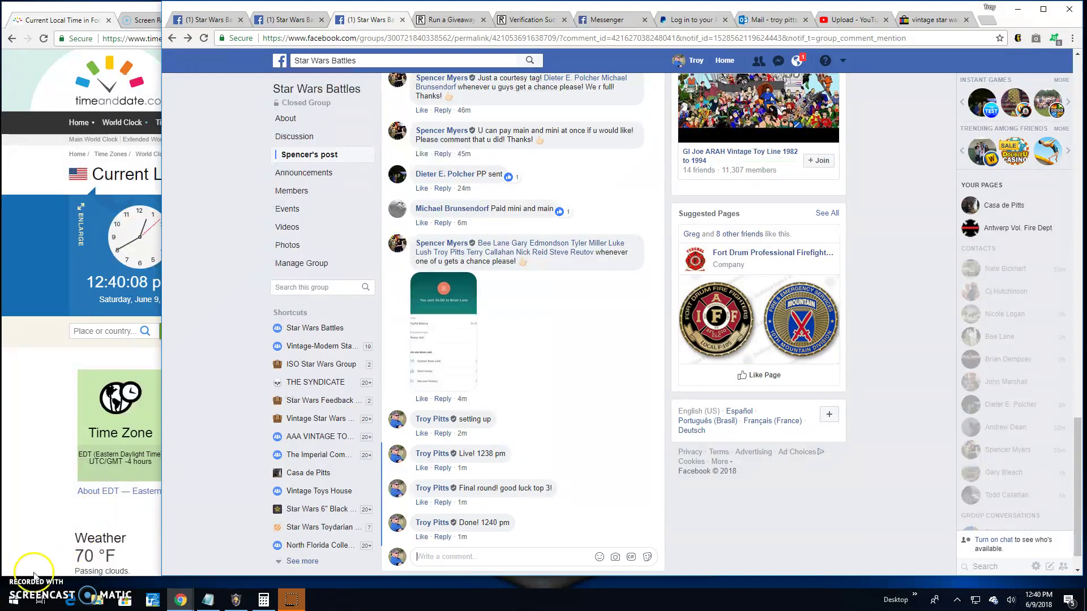